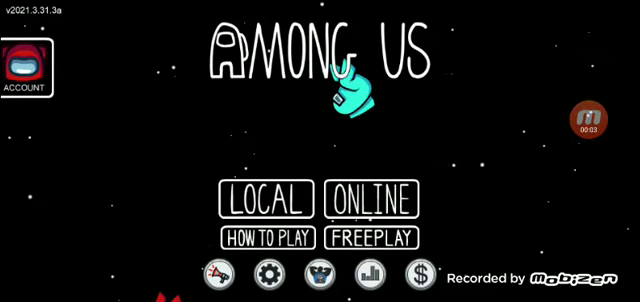
# Return to the main menu, enter Airship freeplay as a crewmate, and view the ship map
pyautogui.click(370, 198)
pyautogui.click(38, 272)
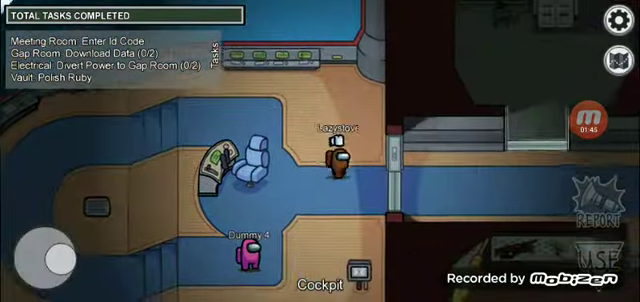
pyautogui.click(619, 60)
# Walk from the Cockpit through Communications and across the Engine Room, checking the ship map
pyautogui.click(141, 40)
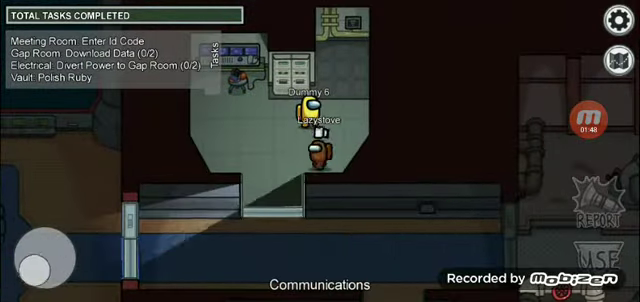
pyautogui.moveTo(45, 260); pyautogui.dragTo(45, 285)
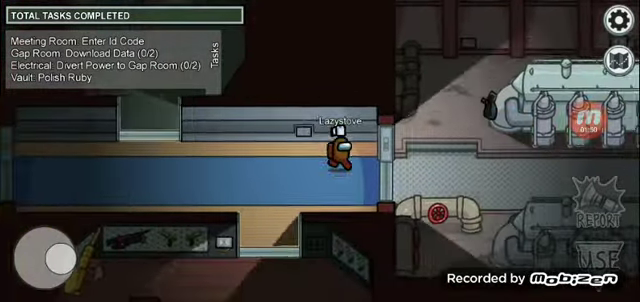
pyautogui.click(619, 60)
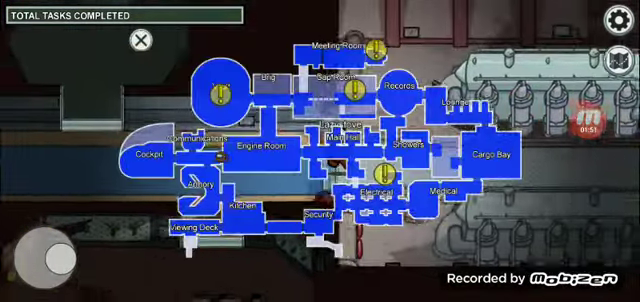
pyautogui.moveTo(45, 258); pyautogui.dragTo(20, 258)
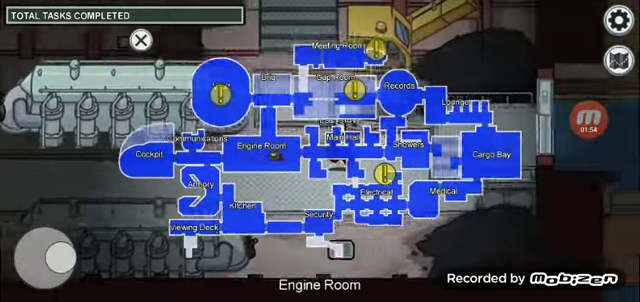
pyautogui.click(141, 40)
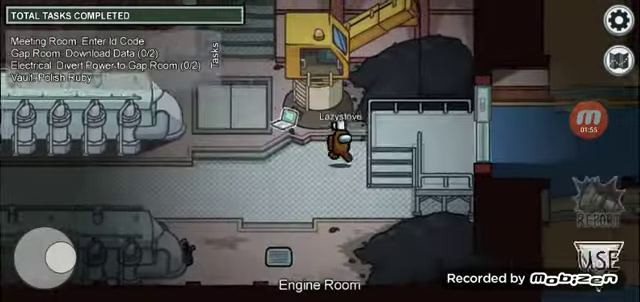
pyautogui.moveTo(45, 258)
pyautogui.mouseDown()
pyautogui.moveTo(70, 258)
pyautogui.moveTo(70, 250)
pyautogui.moveTo(70, 262)
pyautogui.moveTo(36, 266)
pyautogui.moveTo(40, 240)
pyautogui.moveTo(60, 255)
pyautogui.moveTo(30, 262)
pyautogui.moveTo(46, 245)
pyautogui.moveTo(48, 272)
pyautogui.moveTo(46, 245)
pyautogui.moveTo(58, 255)
pyautogui.moveTo(46, 235)
pyautogui.moveTo(30, 258)
pyautogui.moveTo(50, 272)
pyautogui.moveTo(58, 255)
pyautogui.moveTo(62, 262)
pyautogui.mouseUp()
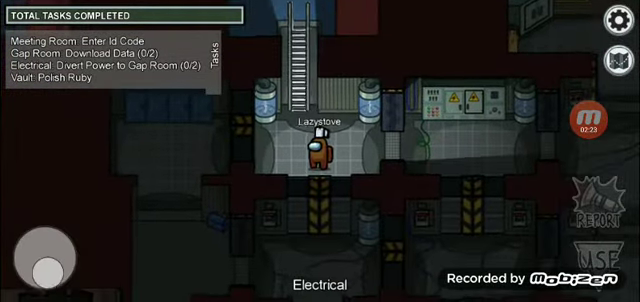
# Check the ship map, then walk out of Electrical toward the Kitchen
pyautogui.click(619, 60)
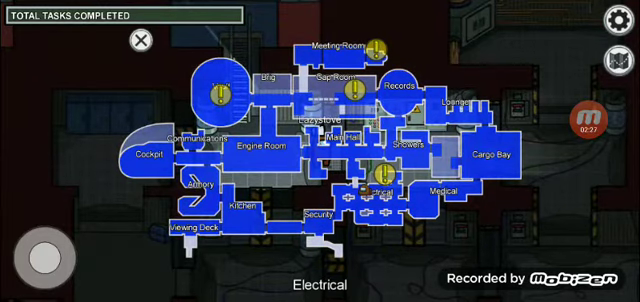
pyautogui.click(141, 40)
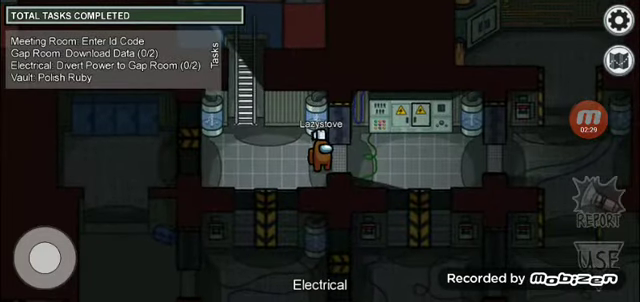
pyautogui.moveTo(45, 258)
pyautogui.mouseDown()
pyautogui.moveTo(58, 252)
pyautogui.moveTo(38, 268)
pyautogui.moveTo(30, 262)
pyautogui.mouseUp()
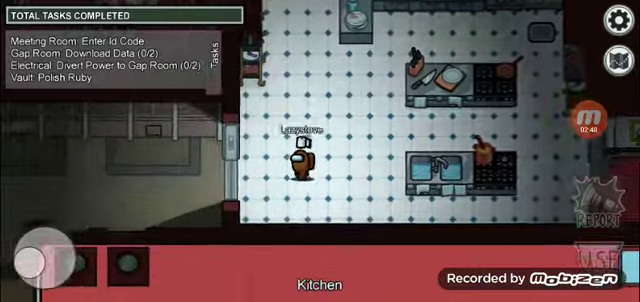
# Walk along the Viewing Deck balcony, then up through the Armory
pyautogui.click(619, 60)
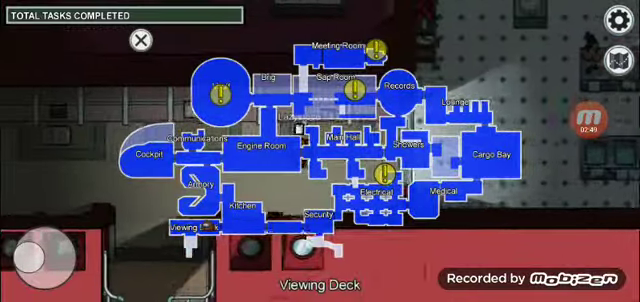
pyautogui.click(141, 40)
pyautogui.moveTo(45, 258); pyautogui.dragTo(45, 285)
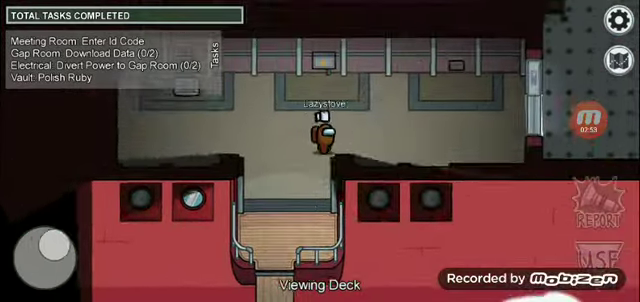
pyautogui.moveTo(45, 258)
pyautogui.mouseDown()
pyautogui.moveTo(75, 250)
pyautogui.moveTo(55, 232)
pyautogui.mouseUp()
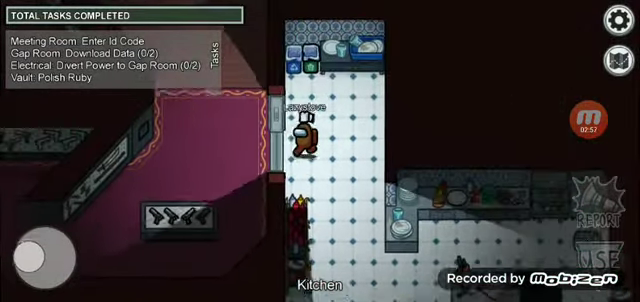
pyautogui.moveTo(45, 258); pyautogui.dragTo(25, 240)
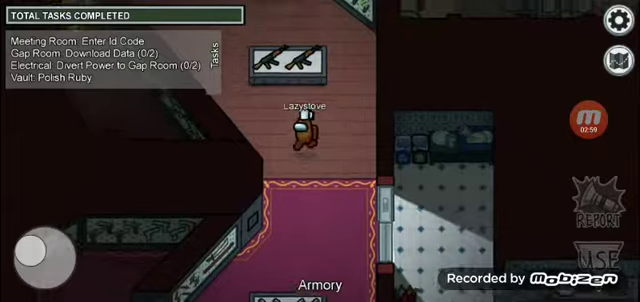
pyautogui.moveTo(45, 258); pyautogui.dragTo(45, 235)
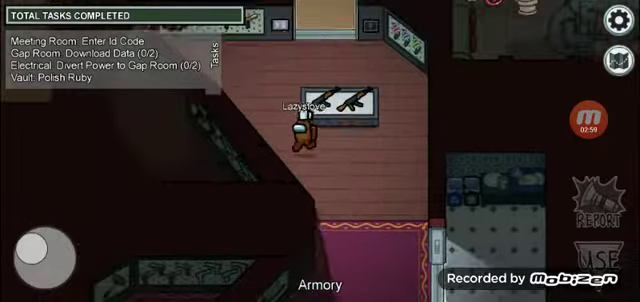
# Check the ship map and walk through the Engine Room into the Main Hall
pyautogui.click(619, 60)
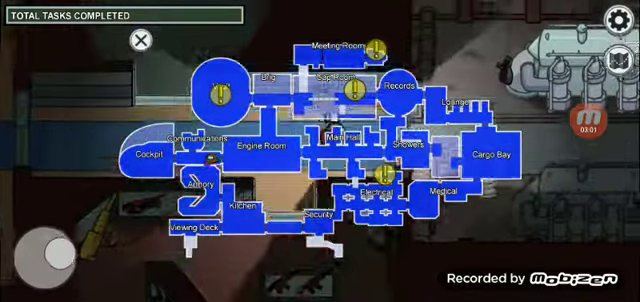
pyautogui.click(141, 40)
pyautogui.click(619, 60)
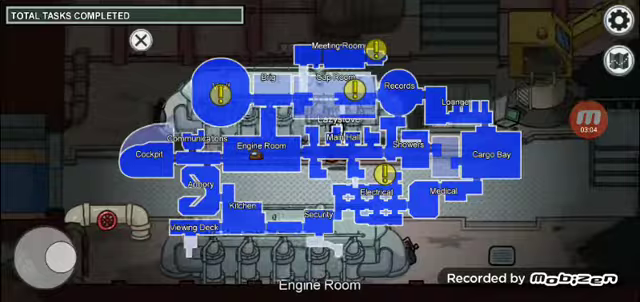
pyautogui.click(141, 40)
pyautogui.moveTo(45, 258); pyautogui.dragTo(68, 258)
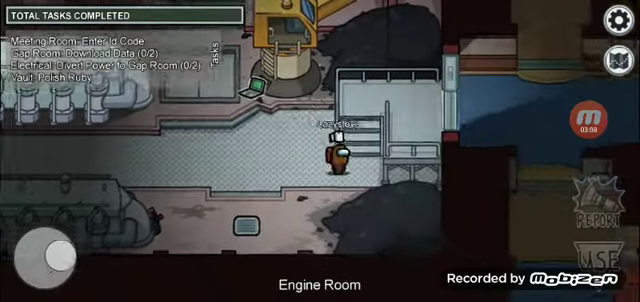
pyautogui.click(619, 60)
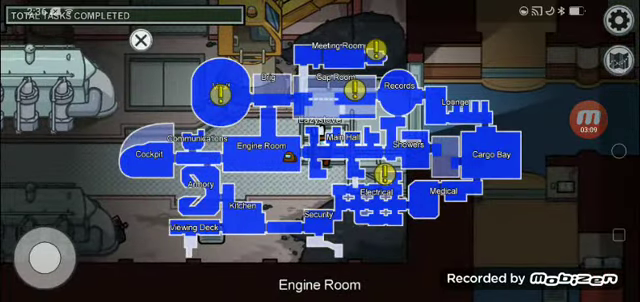
pyautogui.moveTo(45, 258); pyautogui.dragTo(60, 245)
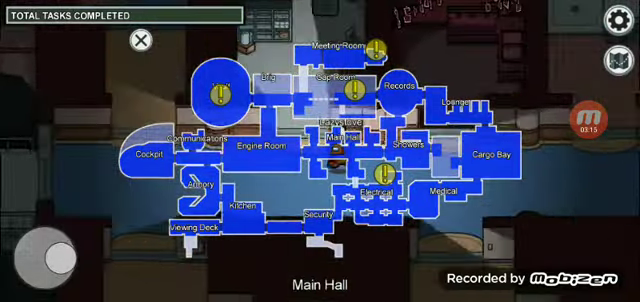
# Walk from the Main Hall into the Showers after a quick map check
pyautogui.click(141, 40)
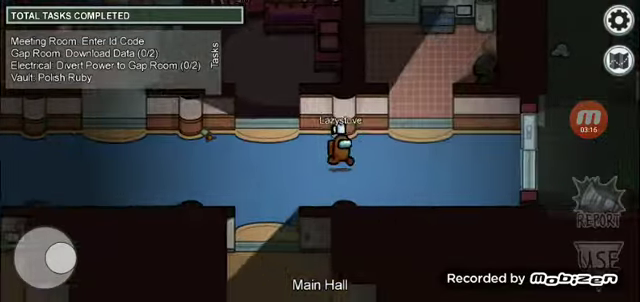
pyautogui.click(619, 60)
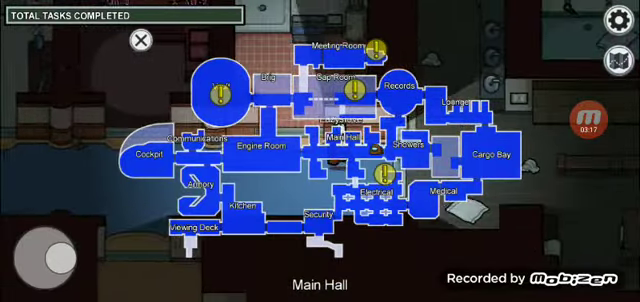
pyautogui.click(141, 40)
pyautogui.moveTo(45, 258); pyautogui.dragTo(55, 240)
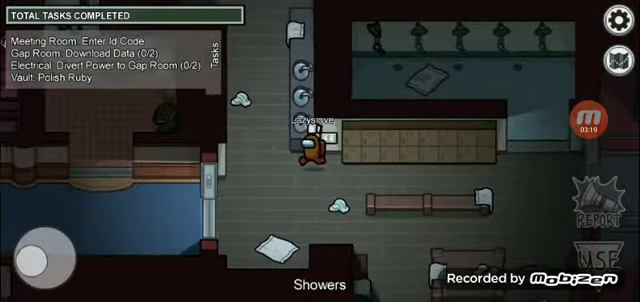
pyautogui.moveTo(32, 260)
pyautogui.mouseDown()
pyautogui.moveTo(58, 262)
pyautogui.moveTo(58, 268)
pyautogui.moveTo(58, 255)
pyautogui.mouseUp()
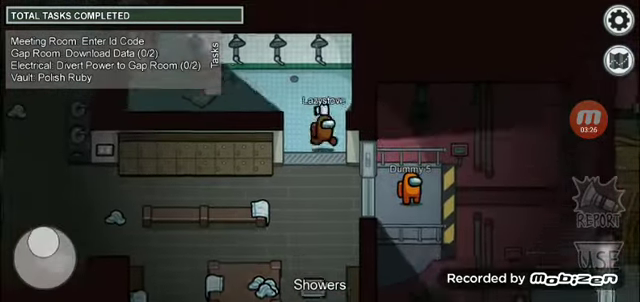
pyautogui.moveTo(44, 258); pyautogui.dragTo(44, 240)
# Walk from the shower room through Records down into the Lounge, checking the map
pyautogui.moveTo(58, 262)
pyautogui.mouseDown()
pyautogui.moveTo(36, 272)
pyautogui.moveTo(30, 258)
pyautogui.moveTo(56, 246)
pyautogui.moveTo(44, 240)
pyautogui.mouseUp()
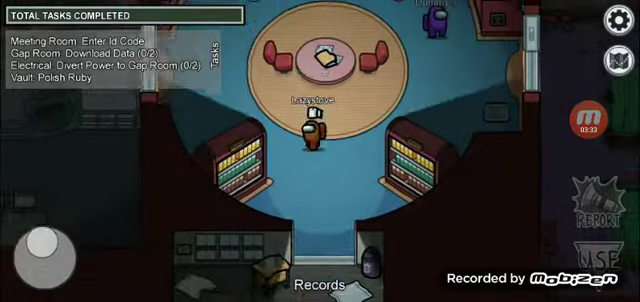
pyautogui.click(618, 60)
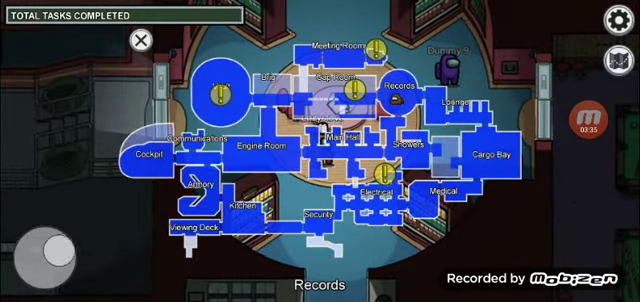
pyautogui.moveTo(44, 240); pyautogui.dragTo(56, 250)
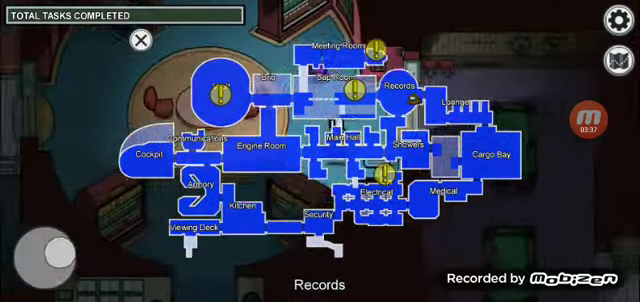
pyautogui.click(141, 40)
pyautogui.moveTo(44, 250)
pyautogui.mouseDown()
pyautogui.moveTo(60, 262)
pyautogui.moveTo(46, 258)
pyautogui.moveTo(58, 252)
pyautogui.moveTo(44, 270)
pyautogui.mouseUp()
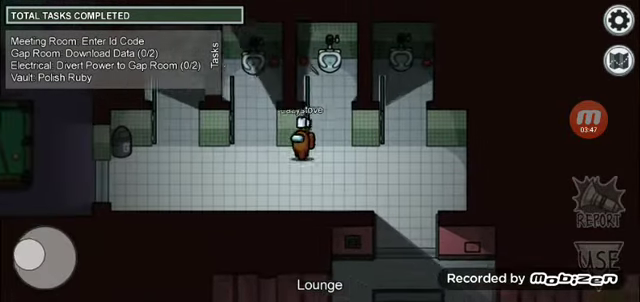
# Walk through the Lounge and across Cargo Bay, glancing at the ship map
pyautogui.moveTo(32, 252); pyautogui.dragTo(44, 258)
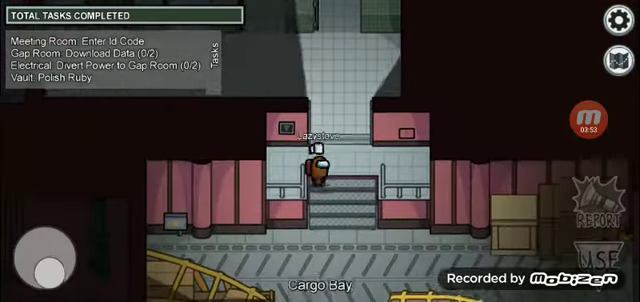
pyautogui.moveTo(44, 270); pyautogui.dragTo(44, 280)
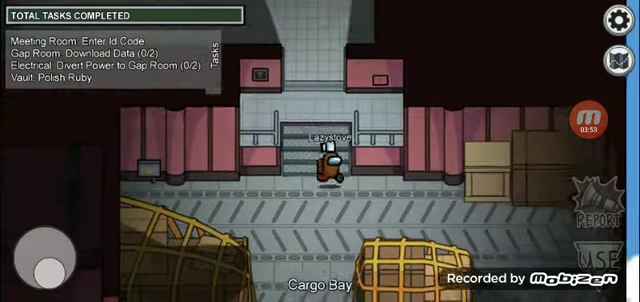
pyautogui.click(619, 60)
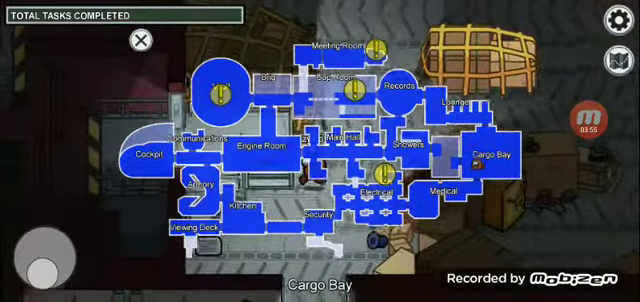
pyautogui.click(141, 40)
pyautogui.moveTo(44, 258)
pyautogui.mouseDown()
pyautogui.moveTo(32, 250)
pyautogui.moveTo(32, 262)
pyautogui.mouseUp()
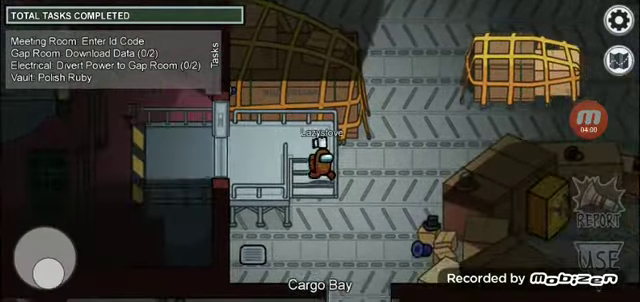
# Walk from Cargo Bay to Medical, past its vent, with the map open briefly
pyautogui.click(619, 60)
pyautogui.moveTo(56, 262); pyautogui.dragTo(38, 270)
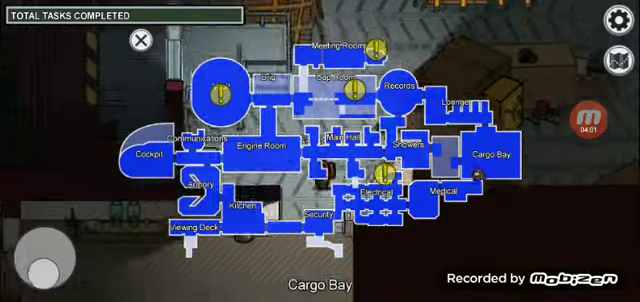
pyautogui.click(141, 40)
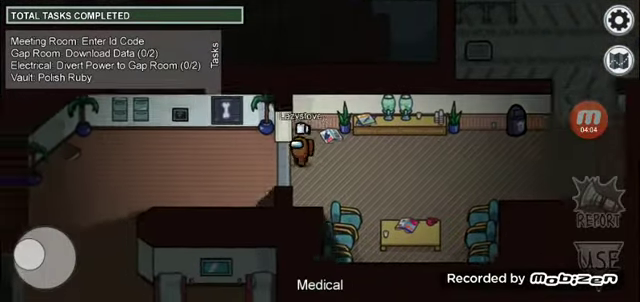
pyautogui.moveTo(30, 255); pyautogui.dragTo(30, 240)
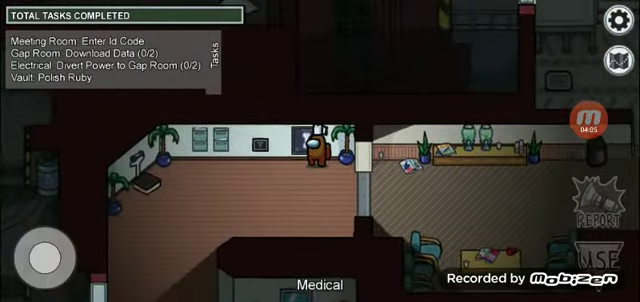
pyautogui.moveTo(46, 260); pyautogui.dragTo(32, 255)
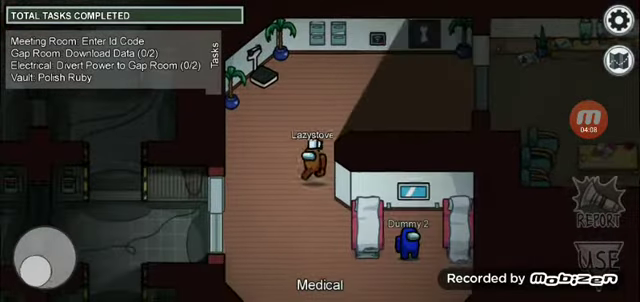
# Walk on to Security and watch the security cameras, paging to Cargo Bay
pyautogui.click(618, 60)
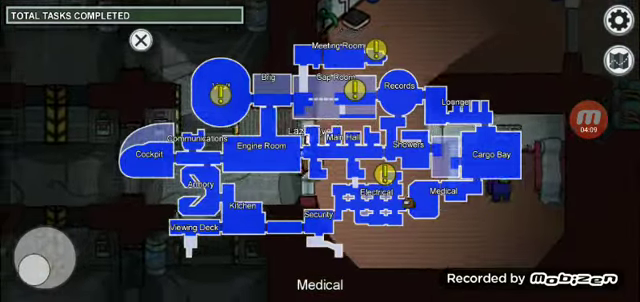
pyautogui.moveTo(35, 265)
pyautogui.mouseDown()
pyautogui.moveTo(30, 255)
pyautogui.moveTo(46, 250)
pyautogui.moveTo(30, 262)
pyautogui.moveTo(32, 255)
pyautogui.mouseUp()
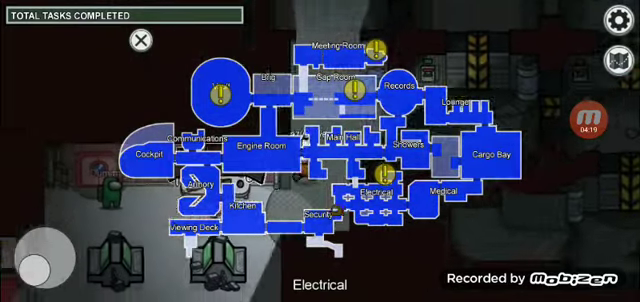
pyautogui.click(140, 40)
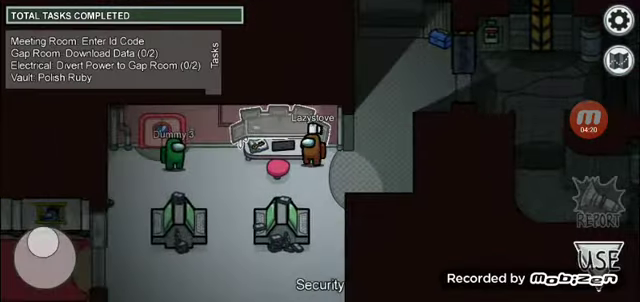
pyautogui.click(600, 258)
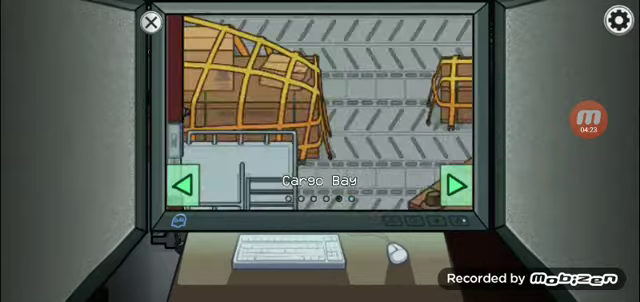
pyautogui.click(151, 22)
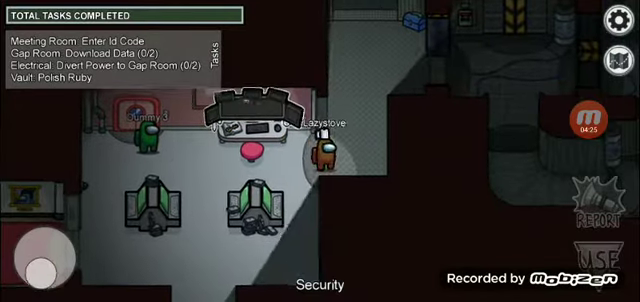
# Walk down out of Security into Electrical and view the ship map
pyautogui.moveTo(46, 258)
pyautogui.mouseDown()
pyautogui.moveTo(30, 262)
pyautogui.moveTo(55, 270)
pyautogui.moveTo(46, 258)
pyautogui.moveTo(46, 240)
pyautogui.moveTo(58, 248)
pyautogui.moveTo(58, 260)
pyautogui.mouseUp()
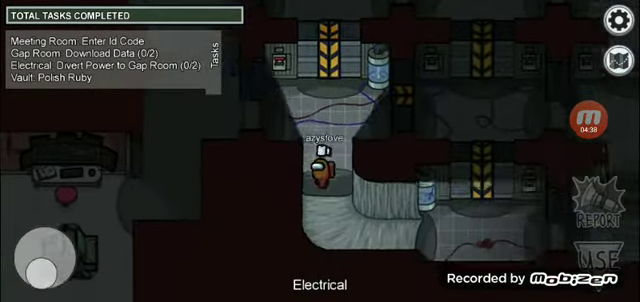
pyautogui.click(618, 60)
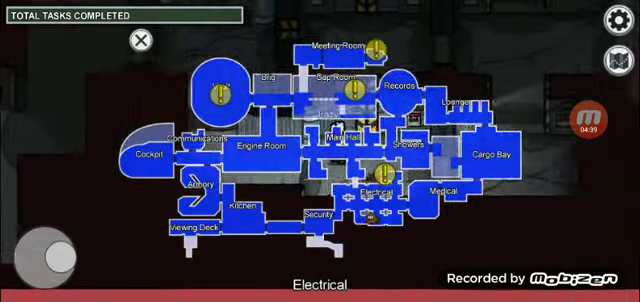
# Close the map and walk north from Electrical across the Main Hall to the Showers
pyautogui.click(141, 40)
pyautogui.click(618, 60)
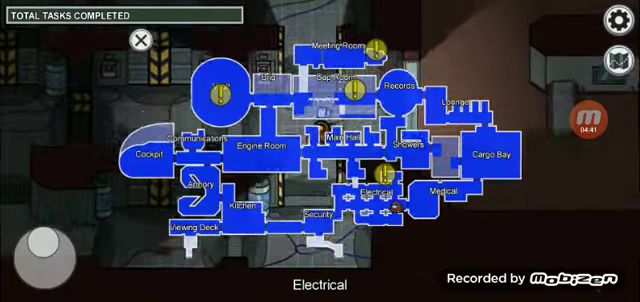
pyautogui.click(141, 40)
pyautogui.moveTo(50, 250)
pyautogui.mouseDown()
pyautogui.moveTo(35, 248)
pyautogui.moveTo(30, 262)
pyautogui.moveTo(44, 240)
pyautogui.moveTo(60, 255)
pyautogui.moveTo(44, 238)
pyautogui.mouseUp()
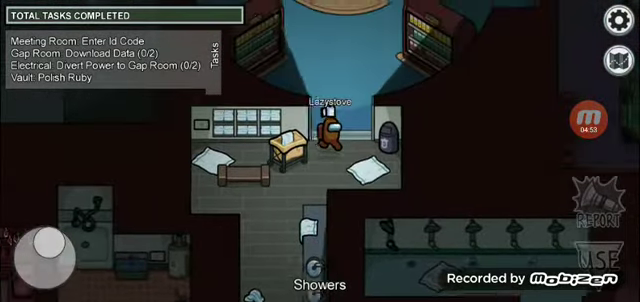
# Walk from Records across the Gap Room into the Brig, checking the ship map twice
pyautogui.click(618, 60)
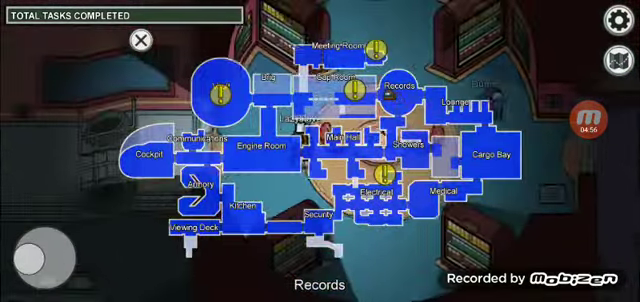
pyautogui.moveTo(44, 255)
pyautogui.mouseDown()
pyautogui.moveTo(30, 255)
pyautogui.moveTo(30, 262)
pyautogui.moveTo(44, 258)
pyautogui.mouseUp()
pyautogui.click(141, 40)
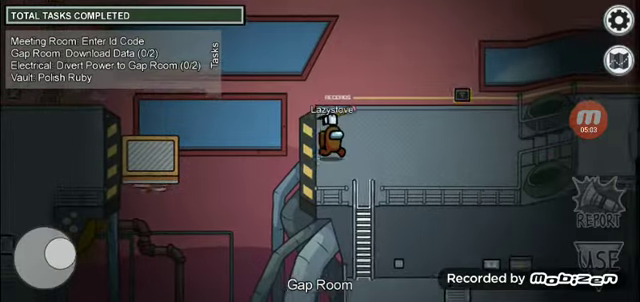
pyautogui.click(619, 60)
pyautogui.moveTo(45, 258)
pyautogui.mouseDown()
pyautogui.moveTo(57, 248)
pyautogui.moveTo(45, 258)
pyautogui.mouseUp()
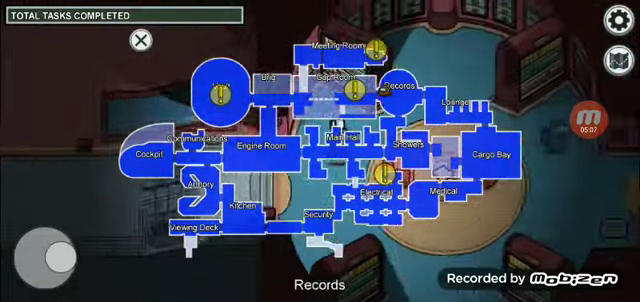
pyautogui.click(586, 118)
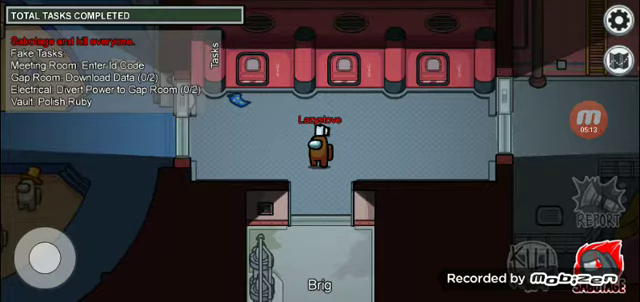
# Walk over to the Vault and its platforms beside the ruby, then back out
pyautogui.moveTo(45, 258); pyautogui.dragTo(28, 256)
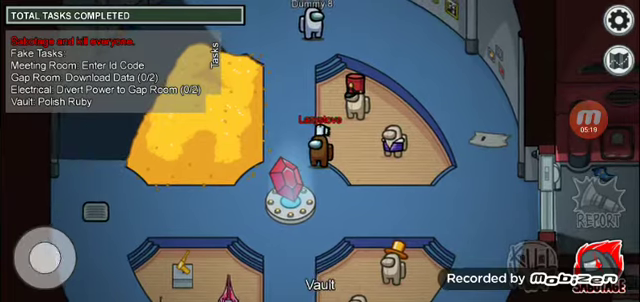
pyautogui.moveTo(45, 258)
pyautogui.mouseDown()
pyautogui.moveTo(38, 245)
pyautogui.moveTo(38, 268)
pyautogui.moveTo(58, 258)
pyautogui.moveTo(45, 262)
pyautogui.mouseUp()
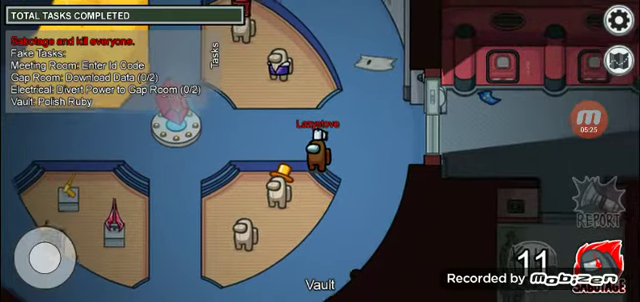
pyautogui.moveTo(45, 258)
pyautogui.mouseDown()
pyautogui.moveTo(30, 262)
pyautogui.moveTo(28, 255)
pyautogui.mouseUp()
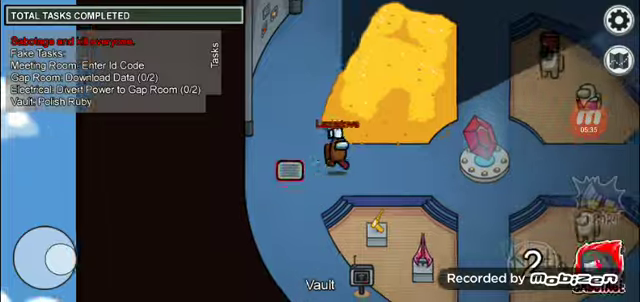
# View the sabotage map, close it, and walk from the Brig into the Gap Room
pyautogui.click(617, 60)
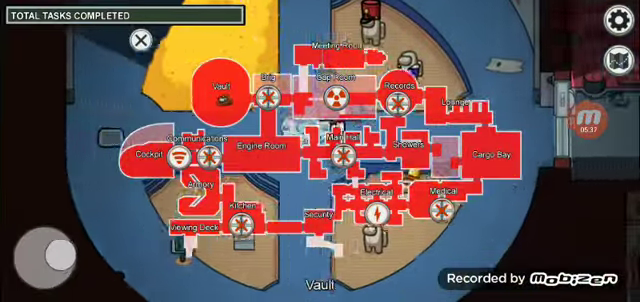
pyautogui.moveTo(58, 256)
pyautogui.mouseDown()
pyautogui.moveTo(45, 252)
pyautogui.moveTo(58, 252)
pyautogui.mouseUp()
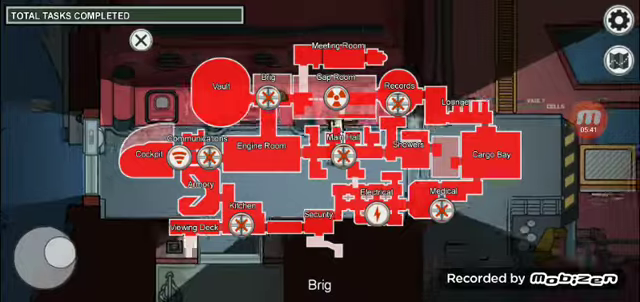
pyautogui.click(140, 40)
pyautogui.moveTo(45, 258); pyautogui.dragTo(58, 258)
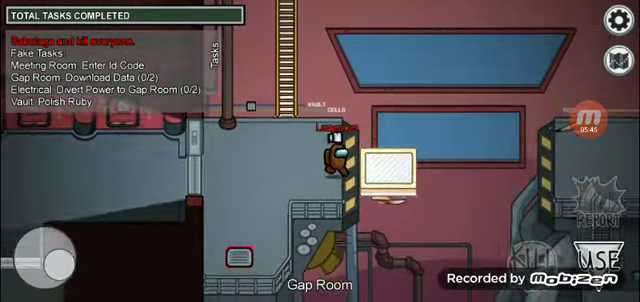
# Walk the red crewmate off the vent and across the Gap Room platform into Records
pyautogui.moveTo(45, 258)
pyautogui.mouseDown()
pyautogui.moveTo(45, 245)
pyautogui.moveTo(58, 250)
pyautogui.moveTo(60, 258)
pyautogui.moveTo(30, 258)
pyautogui.moveTo(30, 252)
pyautogui.moveTo(38, 268)
pyautogui.moveTo(58, 262)
pyautogui.moveTo(45, 258)
pyautogui.mouseUp()
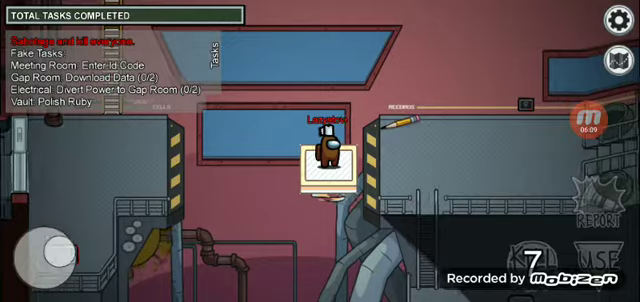
pyautogui.moveTo(45, 258)
pyautogui.mouseDown()
pyautogui.moveTo(58, 258)
pyautogui.moveTo(45, 258)
pyautogui.mouseUp()
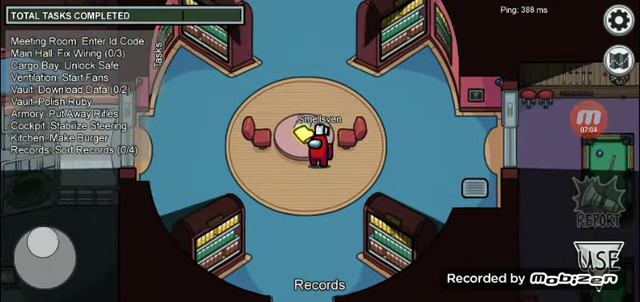
# Take the first folder from the records table and file it in its empty shelf slot
pyautogui.click(598, 258)
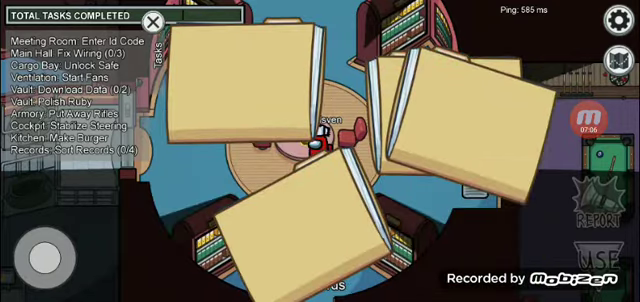
pyautogui.click(250, 90)
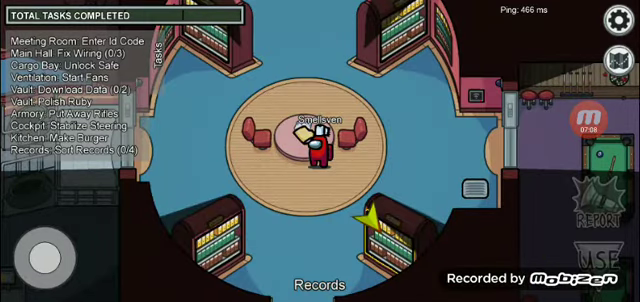
pyautogui.moveTo(45, 258); pyautogui.dragTo(60, 270)
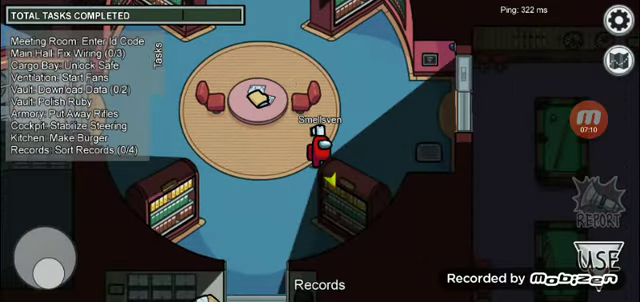
pyautogui.click(597, 258)
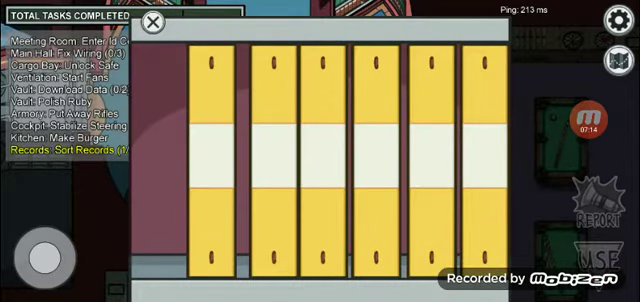
pyautogui.click(157, 160)
pyautogui.click(153, 22)
# Take a second folder from the central table and file it on the arrowed shelf
pyautogui.moveTo(45, 258)
pyautogui.mouseDown()
pyautogui.moveTo(55, 245)
pyautogui.moveTo(32, 262)
pyautogui.moveTo(30, 250)
pyautogui.mouseUp()
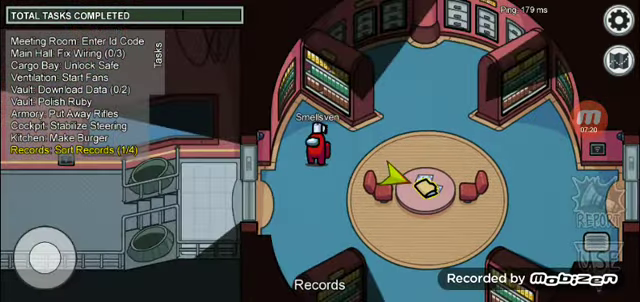
pyautogui.moveTo(45, 255); pyautogui.dragTo(55, 250)
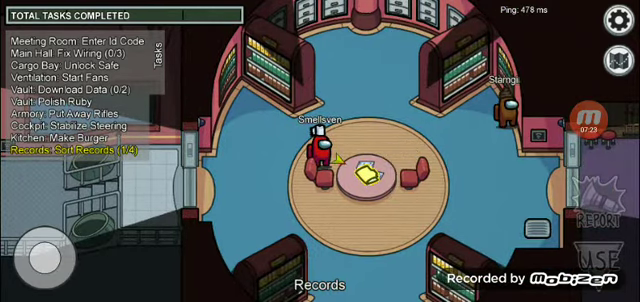
pyautogui.click(598, 258)
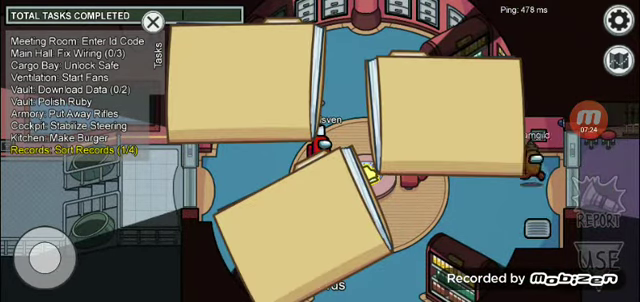
pyautogui.click(445, 110)
pyautogui.click(240, 90)
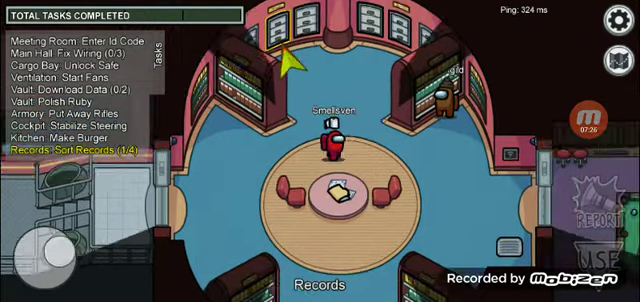
pyautogui.moveTo(45, 255); pyautogui.dragTo(45, 230)
pyautogui.moveTo(45, 255); pyautogui.dragTo(25, 245)
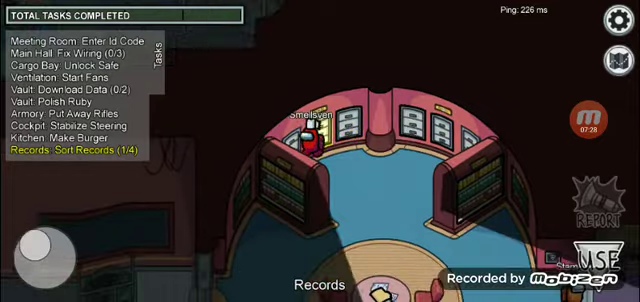
pyautogui.click(600, 255)
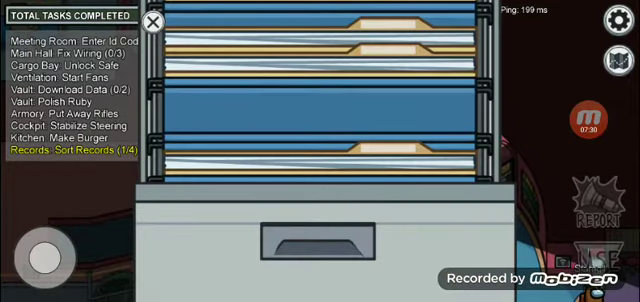
pyautogui.click(320, 105)
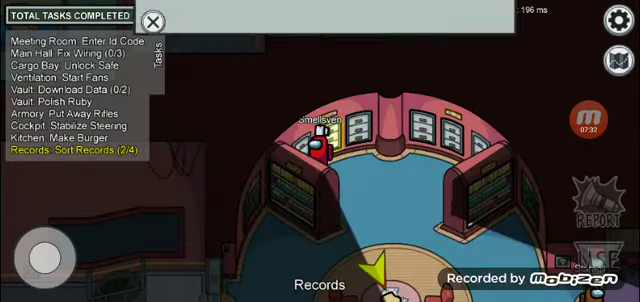
# Take the third folder from the table and file it in the marked shelf gap
pyautogui.moveTo(45, 255); pyautogui.dragTo(45, 280)
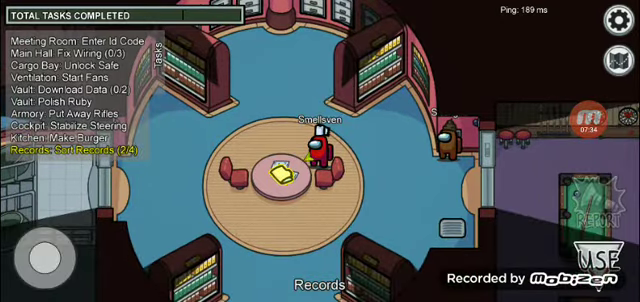
pyautogui.click(600, 255)
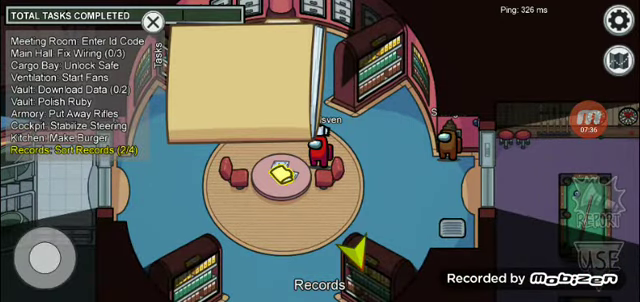
pyautogui.moveTo(45, 257)
pyautogui.mouseDown()
pyautogui.moveTo(62, 275)
pyautogui.moveTo(45, 258)
pyautogui.mouseUp()
pyautogui.click(590, 255)
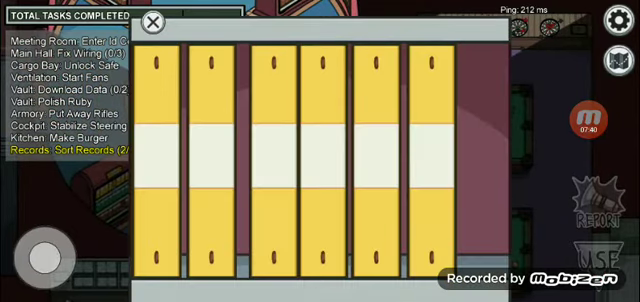
pyautogui.click(243, 80)
pyautogui.click(153, 22)
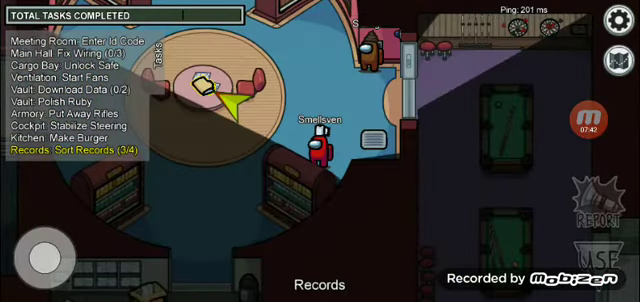
# File the last folder in the top shelf, completing Sort Records, and return to the lobby
pyautogui.moveTo(45, 257)
pyautogui.mouseDown()
pyautogui.moveTo(30, 262)
pyautogui.moveTo(32, 280)
pyautogui.moveTo(45, 245)
pyautogui.moveTo(30, 240)
pyautogui.moveTo(45, 257)
pyautogui.moveTo(45, 240)
pyautogui.mouseUp()
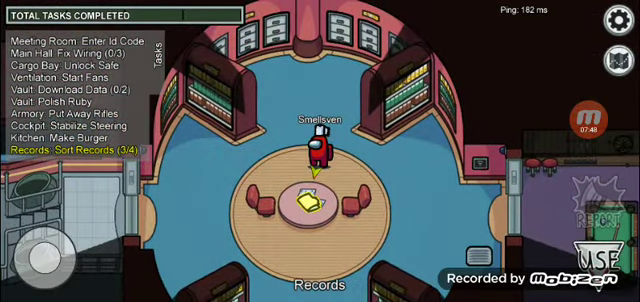
pyautogui.click(598, 258)
pyautogui.click(152, 20)
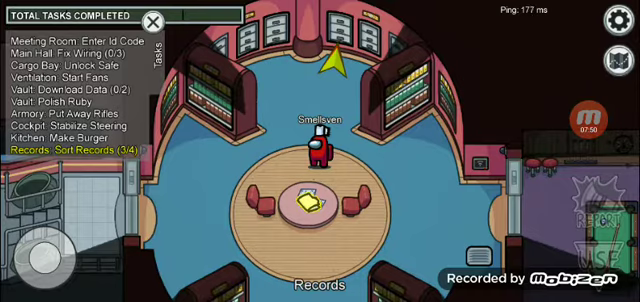
pyautogui.moveTo(45, 257)
pyautogui.mouseDown()
pyautogui.moveTo(58, 250)
pyautogui.moveTo(45, 250)
pyautogui.moveTo(55, 245)
pyautogui.mouseUp()
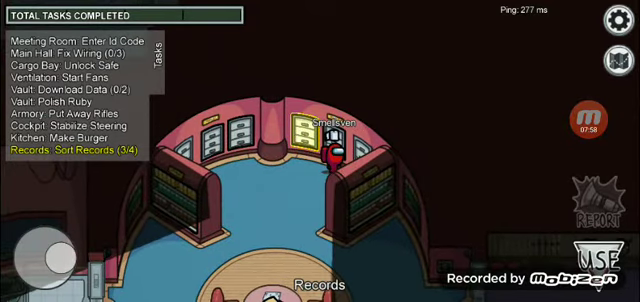
pyautogui.moveTo(45, 257); pyautogui.dragTo(30, 255)
pyautogui.click(598, 258)
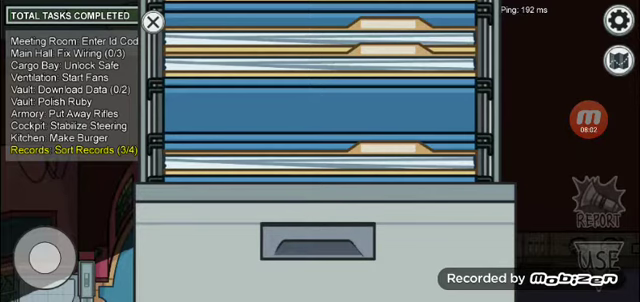
pyautogui.click(617, 18)
pyautogui.click(571, 71)
pyautogui.click(319, 236)
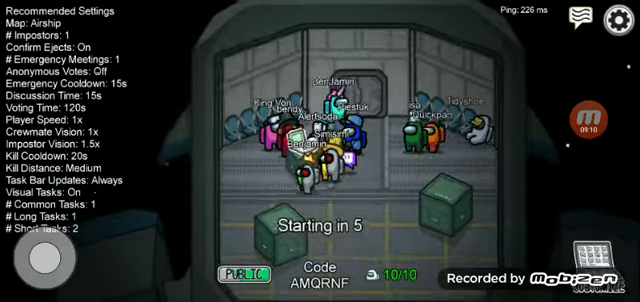
# Once the lobby is full at 10/10, open the Color/Hat/Pet/Skin customization panel
pyautogui.click(615, 256)
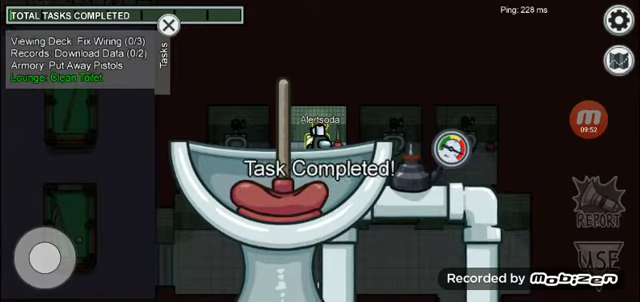
# Leave the Lounge stall, glance at the ship map, and start Download Data in Records
pyautogui.moveTo(45, 258)
pyautogui.mouseDown()
pyautogui.moveTo(30, 270)
pyautogui.moveTo(28, 258)
pyautogui.mouseUp()
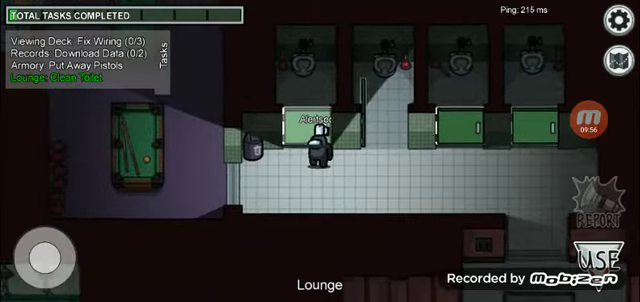
pyautogui.click(615, 60)
pyautogui.click(141, 40)
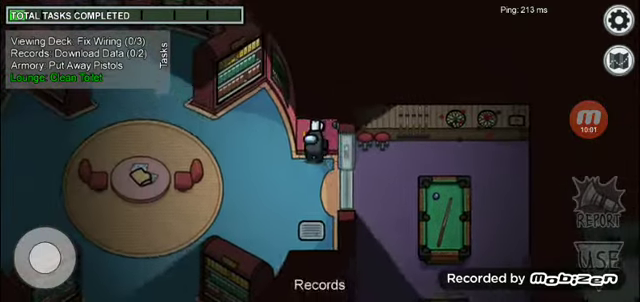
pyautogui.click(600, 255)
pyautogui.click(320, 184)
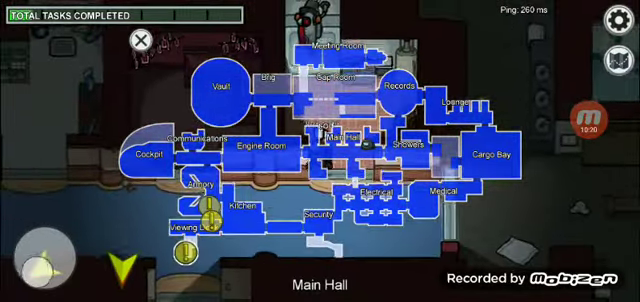
# Close the ship map with its X button
pyautogui.click(140, 40)
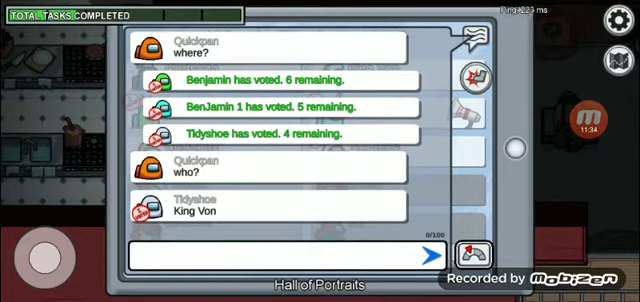
# Page through the quick-chat Accusation and defence phrases unsent, then close the chat
pyautogui.click(472, 255)
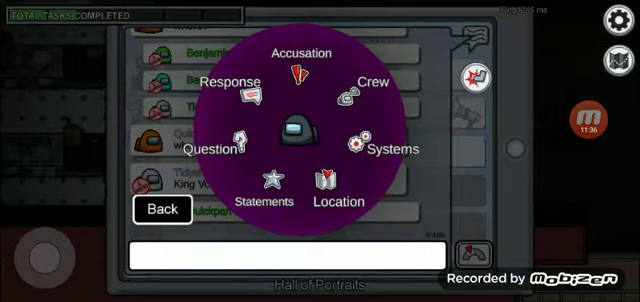
pyautogui.click(301, 62)
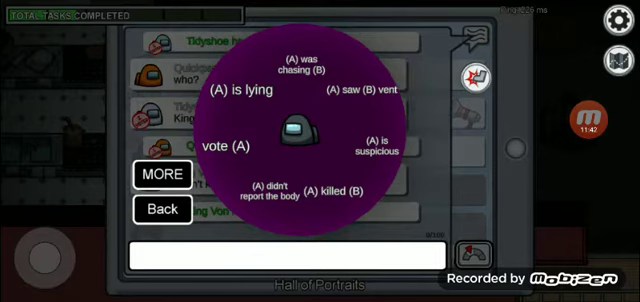
pyautogui.click(162, 174)
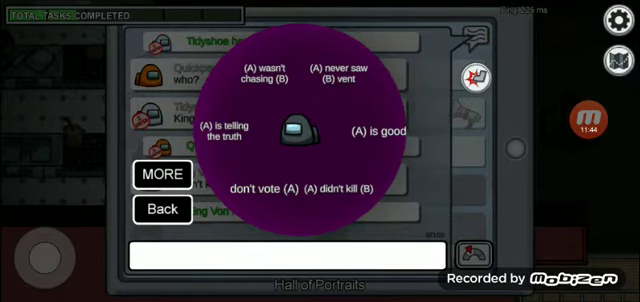
pyautogui.click(162, 174)
pyautogui.click(162, 174)
pyautogui.click(162, 209)
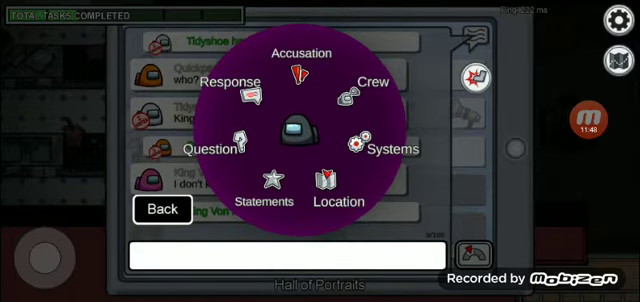
pyautogui.click(162, 209)
pyautogui.click(476, 37)
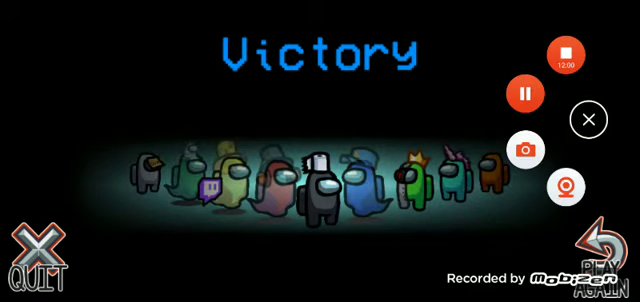
# Quit the won game and back out of Online play to the main menu
pyautogui.click(588, 119)
pyautogui.click(600, 248)
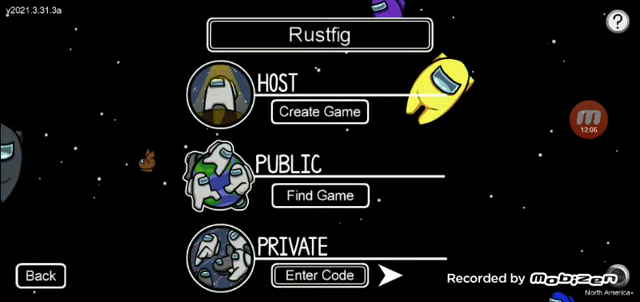
pyautogui.click(41, 274)
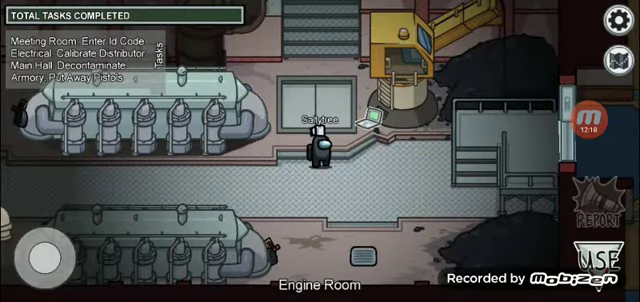
# Add Put Away Rifles from the Task Tester's Armory folder, then check the ship map
pyautogui.click(598, 196)
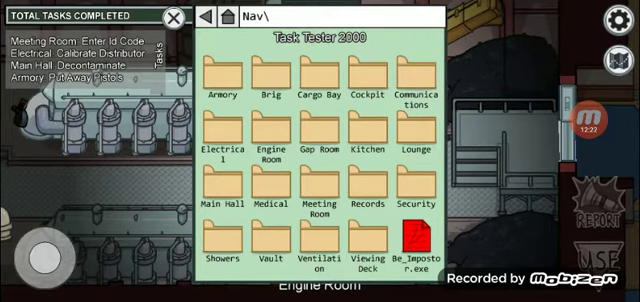
pyautogui.click(222, 75)
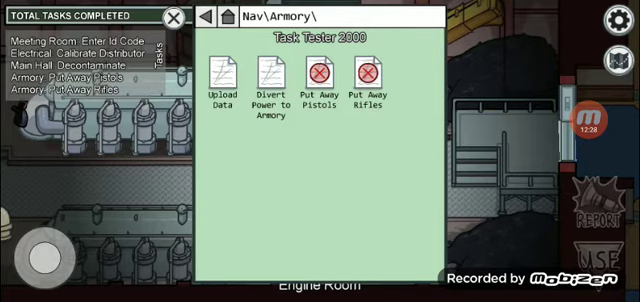
pyautogui.click(173, 17)
pyautogui.click(598, 200)
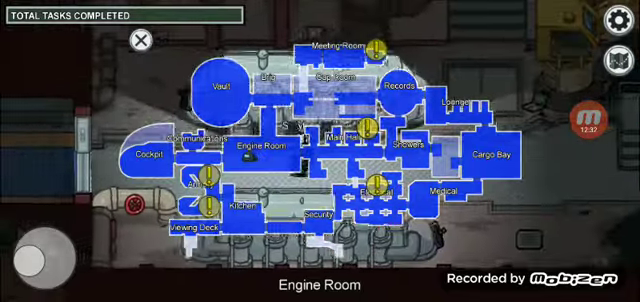
pyautogui.click(141, 39)
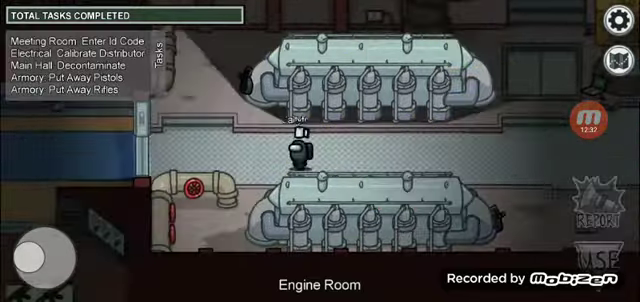
# Walk from the Engine Room to the Armory rifle rack and put away the rifles
pyautogui.moveTo(45, 258)
pyautogui.mouseDown()
pyautogui.moveTo(20, 258)
pyautogui.moveTo(45, 285)
pyautogui.mouseUp()
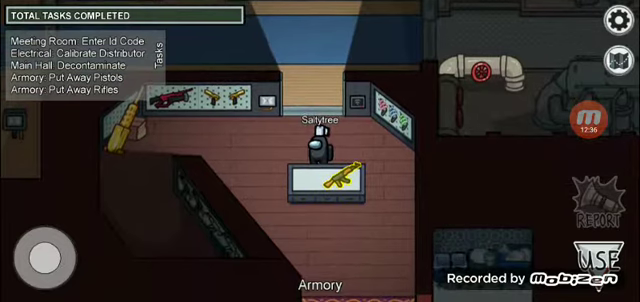
pyautogui.click(598, 258)
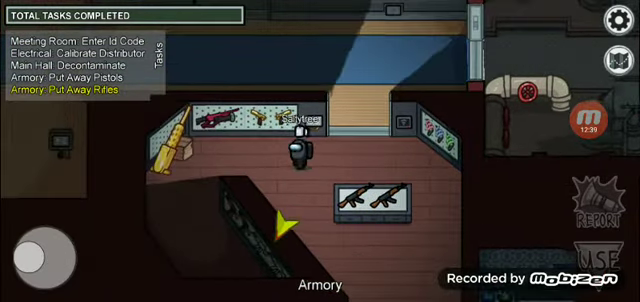
pyautogui.moveTo(45, 258); pyautogui.dragTo(60, 258)
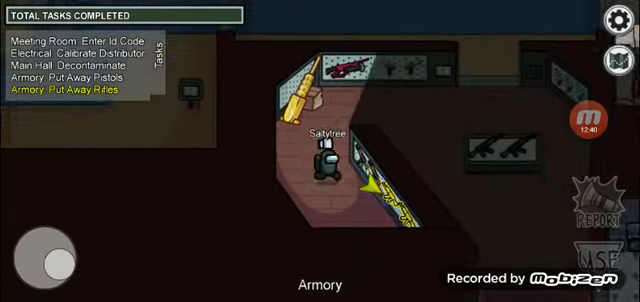
pyautogui.click(598, 258)
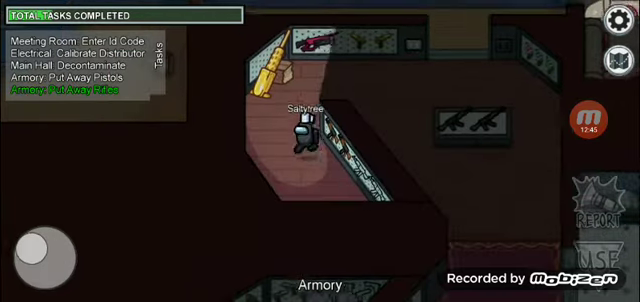
# Hang all four pistols in their outlined display slots to finish Put Away Pistols
pyautogui.moveTo(45, 258)
pyautogui.mouseDown()
pyautogui.moveTo(35, 248)
pyautogui.moveTo(50, 272)
pyautogui.moveTo(36, 262)
pyautogui.moveTo(36, 240)
pyautogui.mouseUp()
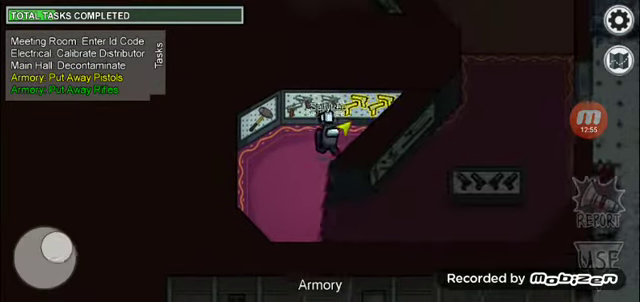
pyautogui.click(598, 258)
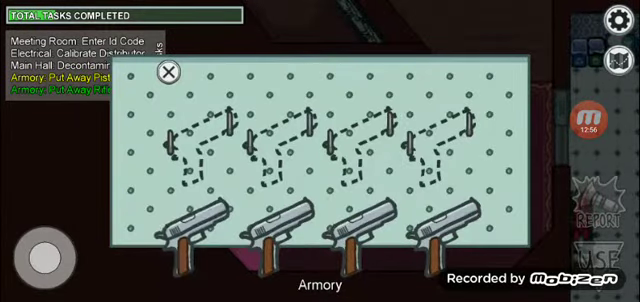
pyautogui.moveTo(195, 235); pyautogui.dragTo(195, 170)
pyautogui.moveTo(275, 235); pyautogui.dragTo(275, 145)
pyautogui.moveTo(360, 235); pyautogui.dragTo(360, 160)
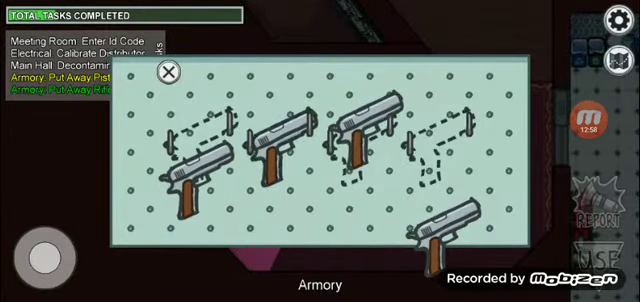
pyautogui.moveTo(445, 235); pyautogui.dragTo(445, 130)
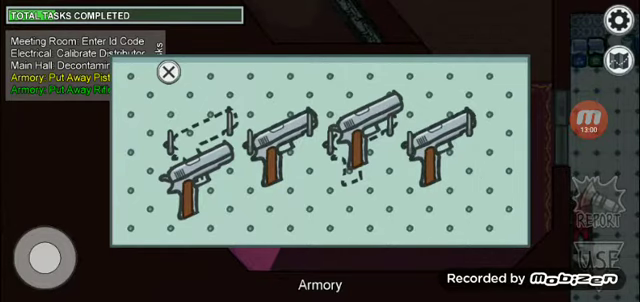
pyautogui.moveTo(195, 180); pyautogui.dragTo(200, 140)
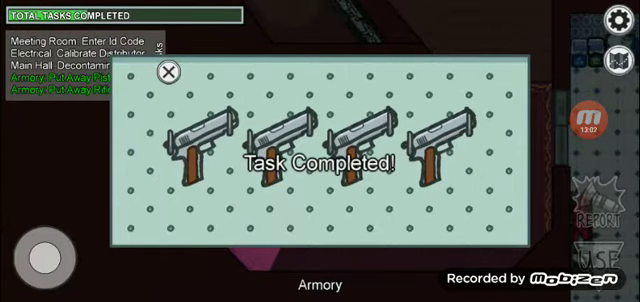